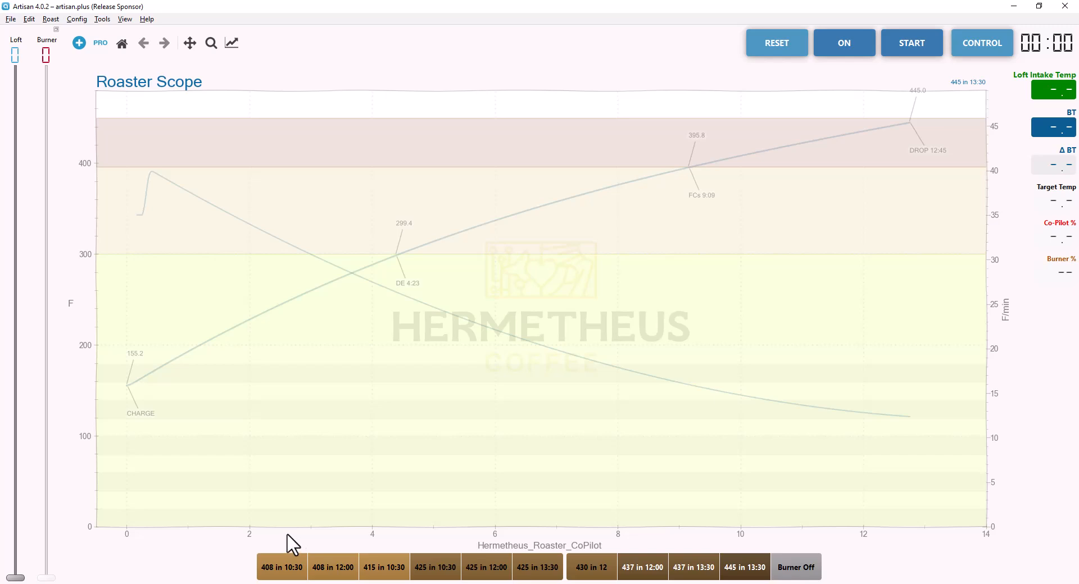
click(147, 19)
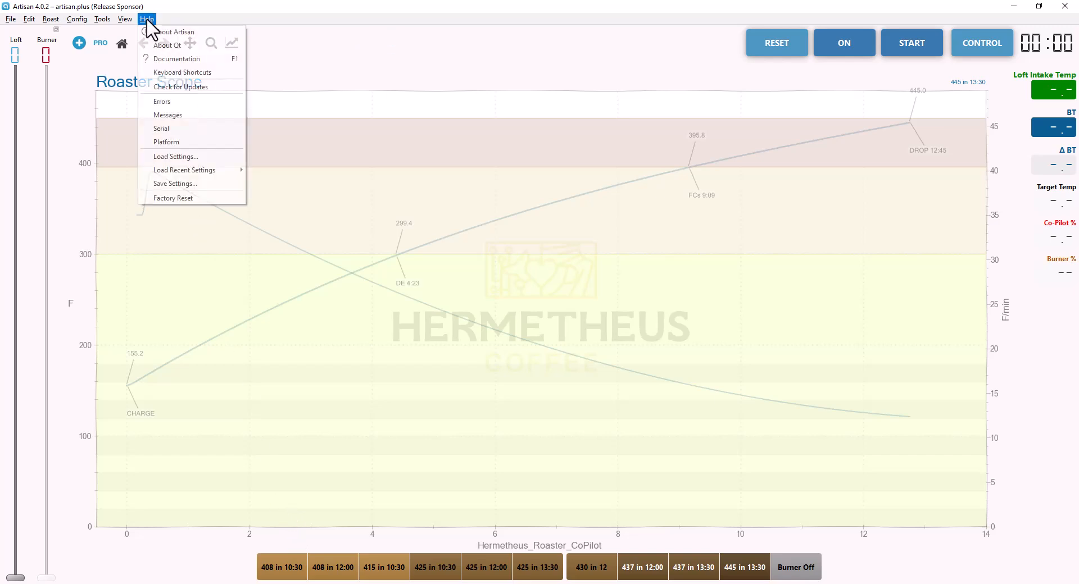
click(216, 192)
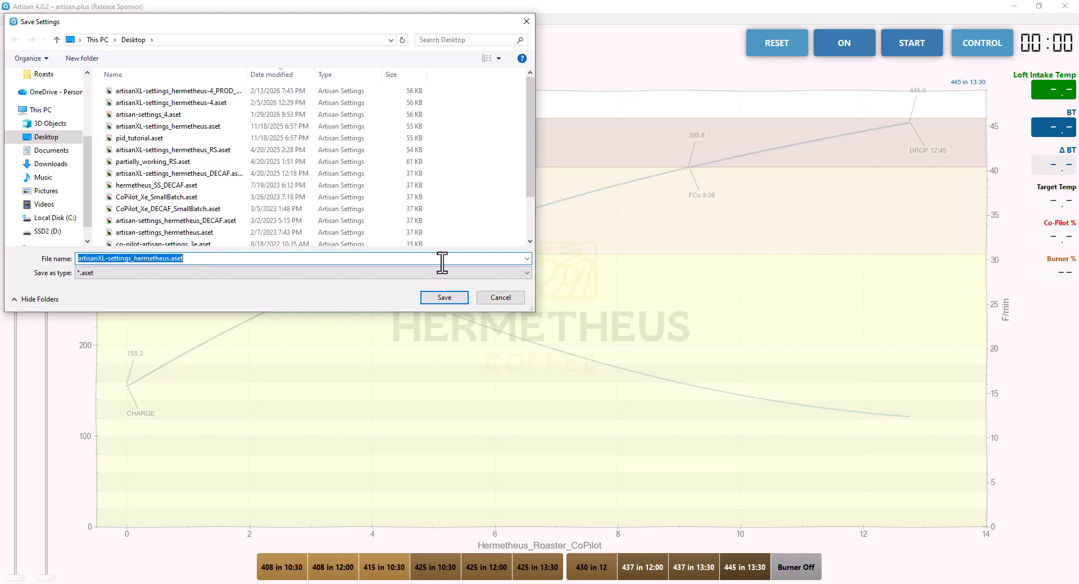
click(508, 299)
Open the CoPilot software and settings download folder from the Hermetheus downloads page.
click(292, 583)
click(207, 12)
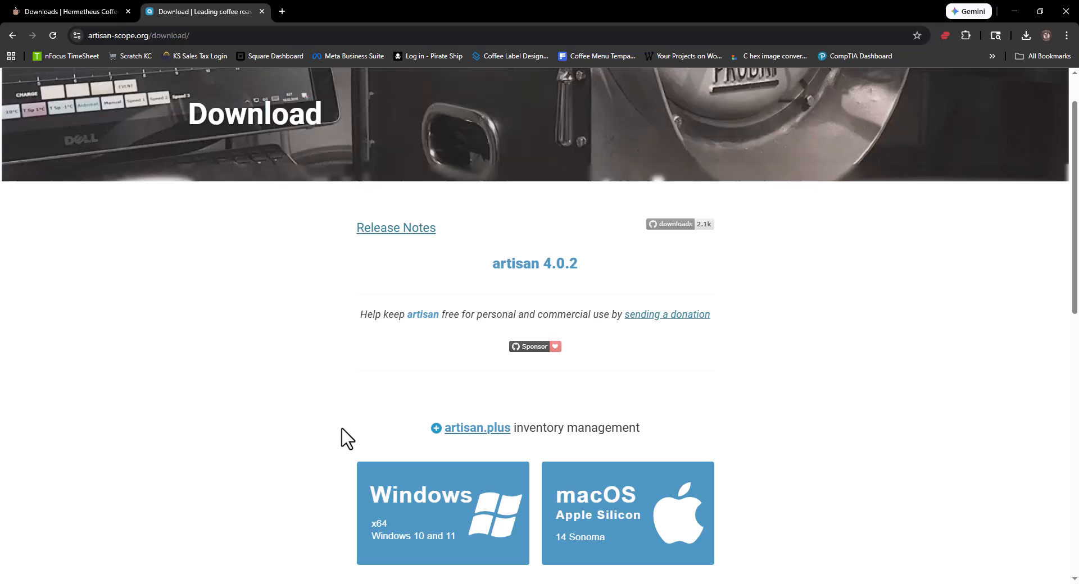
click(57, 12)
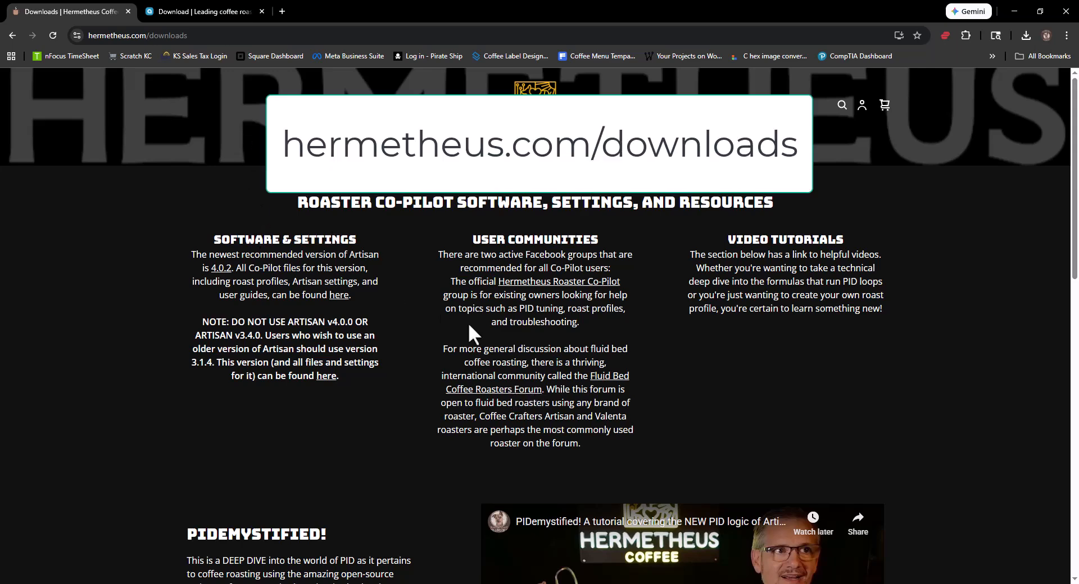
scroll(461, 359, down, 3)
scroll(456, 347, up, 3)
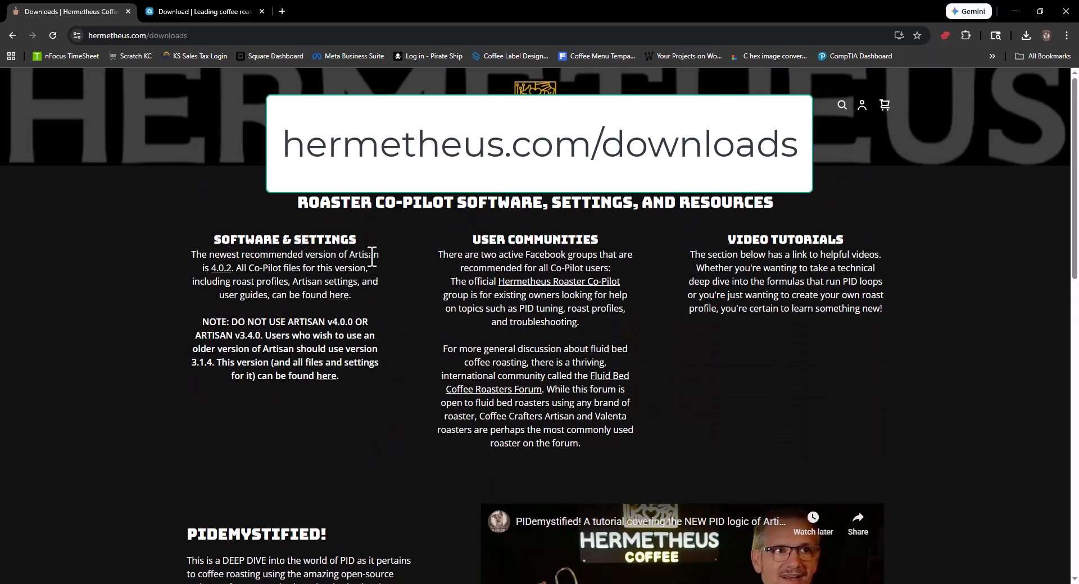
click(339, 296)
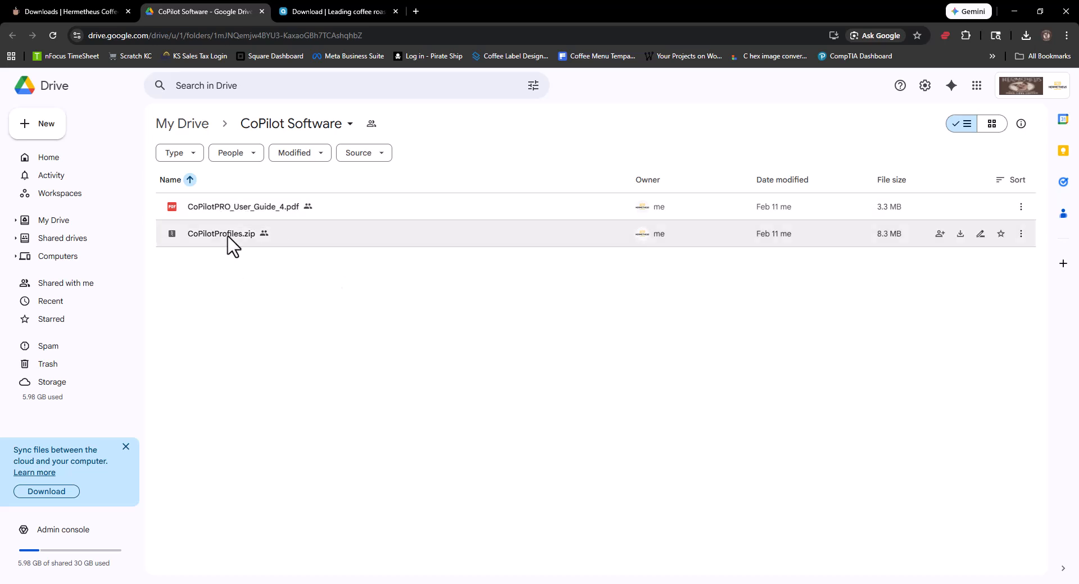
Download CoPilotProfiles.zip from the CoPilot Software folder.
click(227, 235)
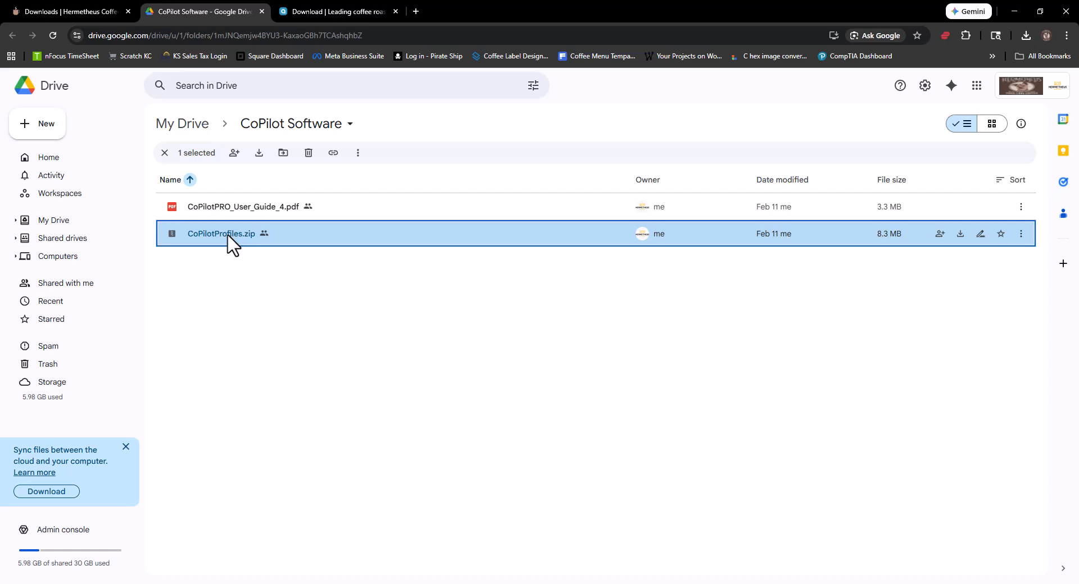
click(960, 236)
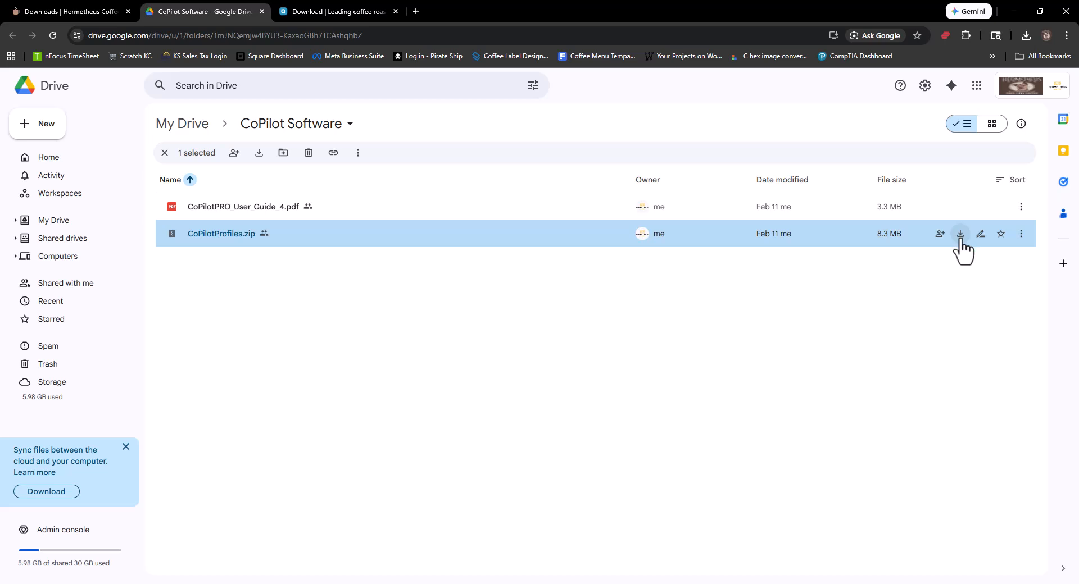
Open the downloaded CoPilotProfiles (1).zip from the Downloads folder.
click(246, 583)
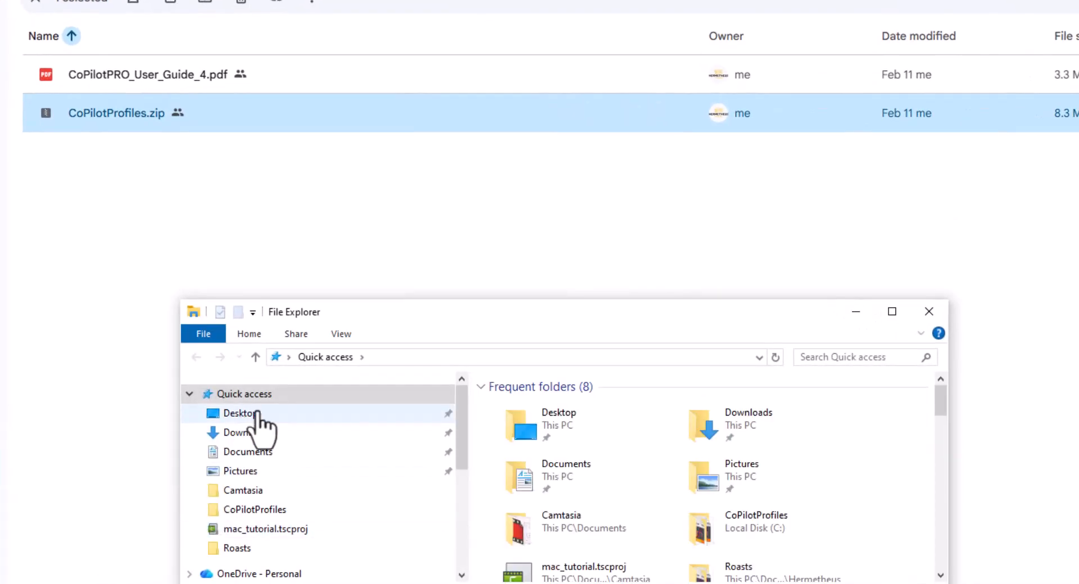
click(263, 433)
click(550, 409)
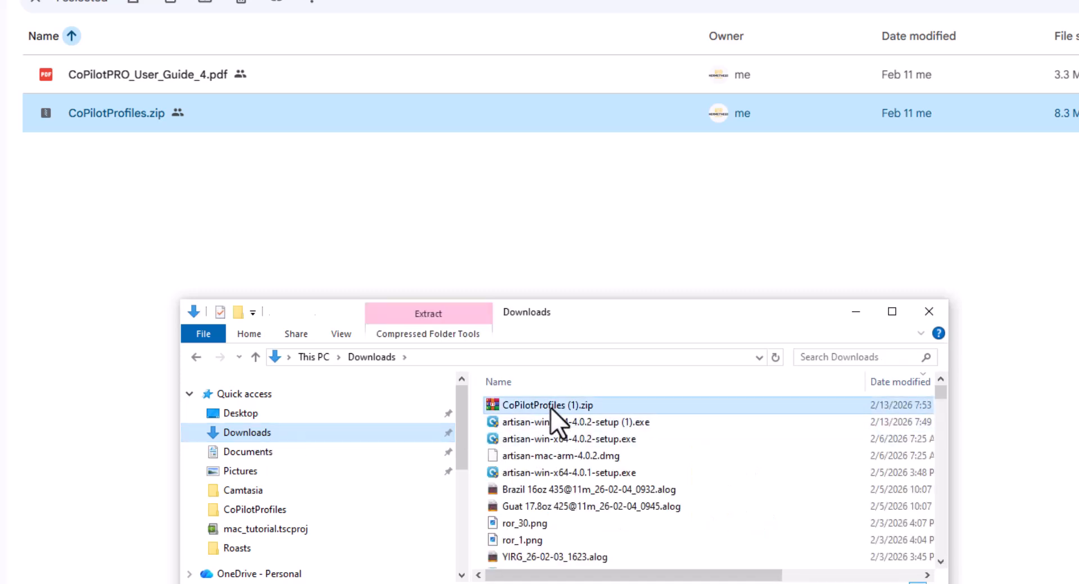
right_click(551, 409)
mouse_move(652, 157)
click(901, 175)
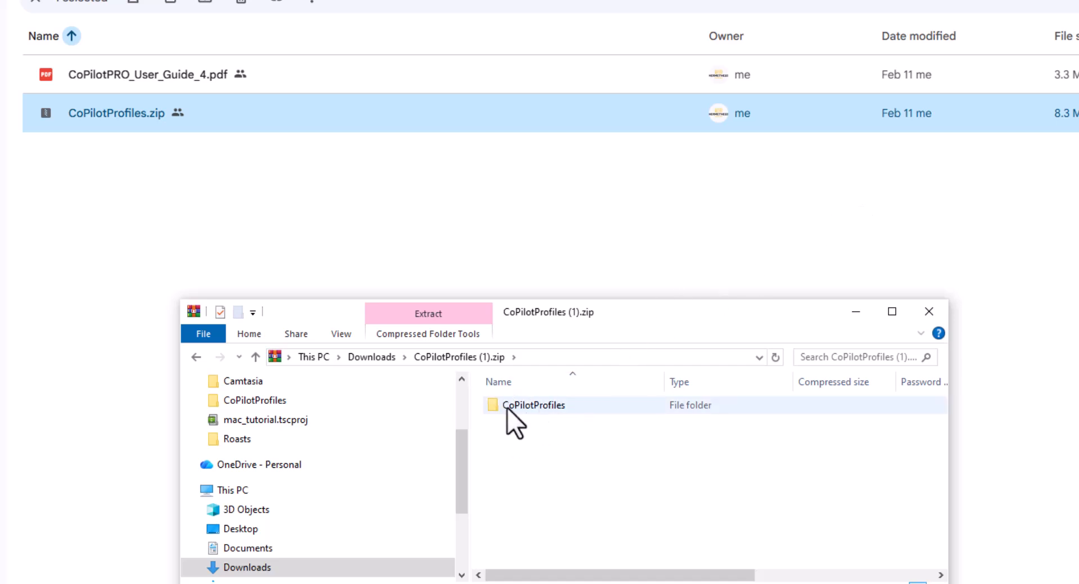
Copy the CoPilotProfiles folder from the zip to Local Disk (C:), replacing the files already there.
right_click(550, 407)
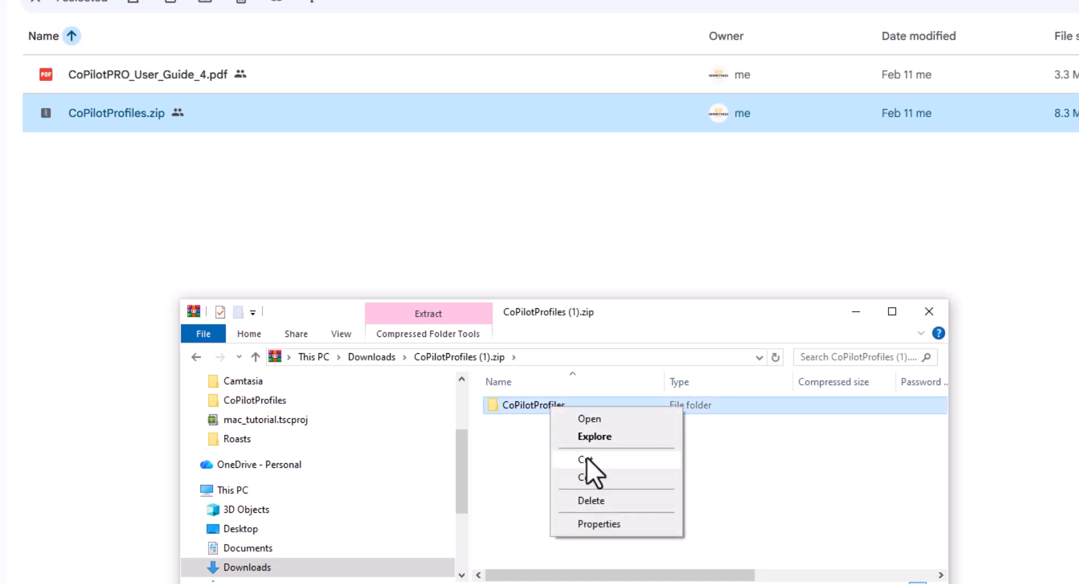
click(588, 478)
scroll(241, 494, down, 1)
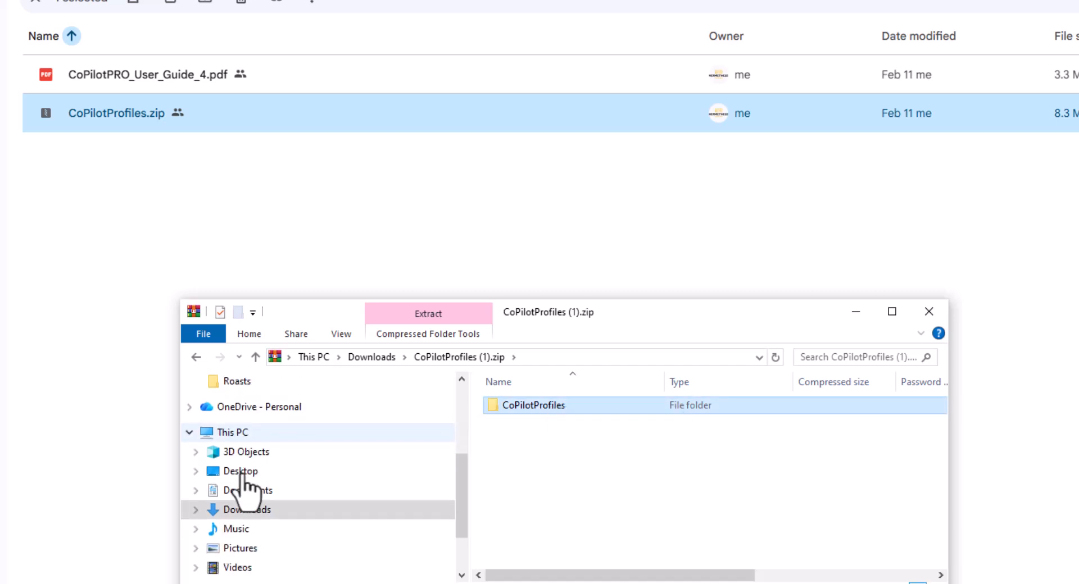
scroll(291, 548, down, 1)
click(255, 517)
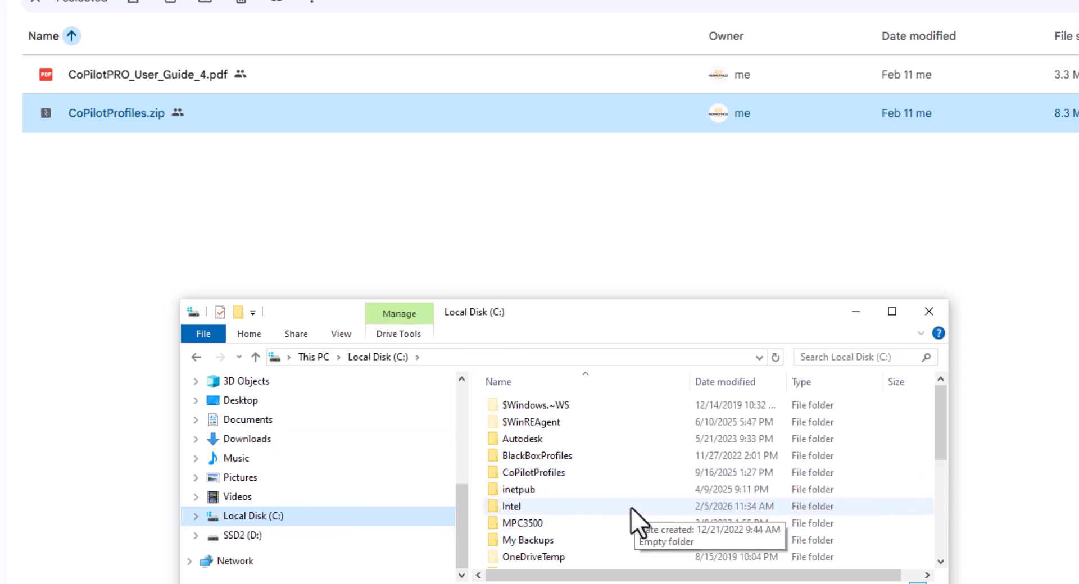
key(ctrl+v)
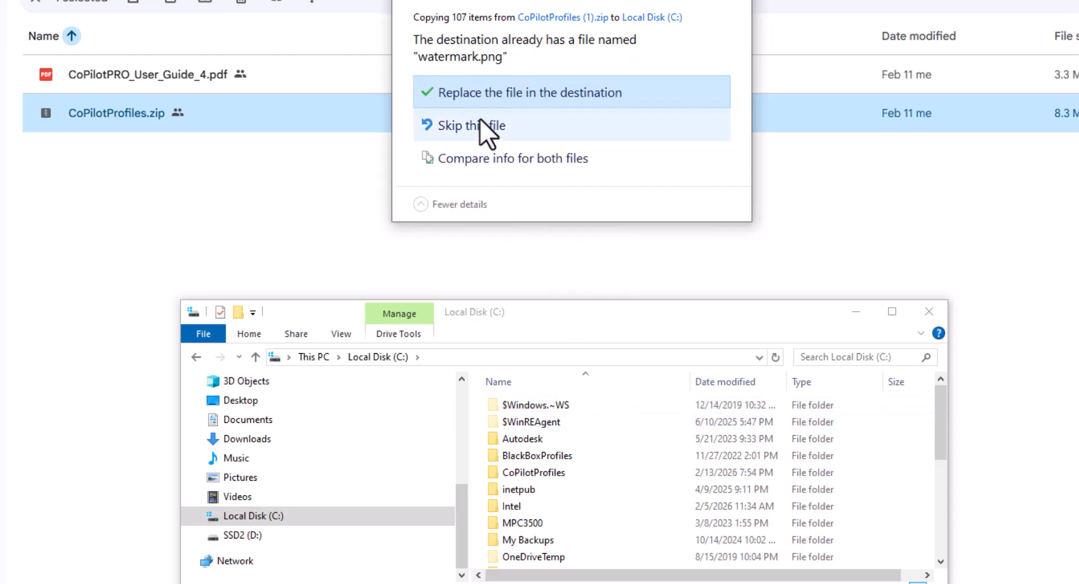
click(502, 90)
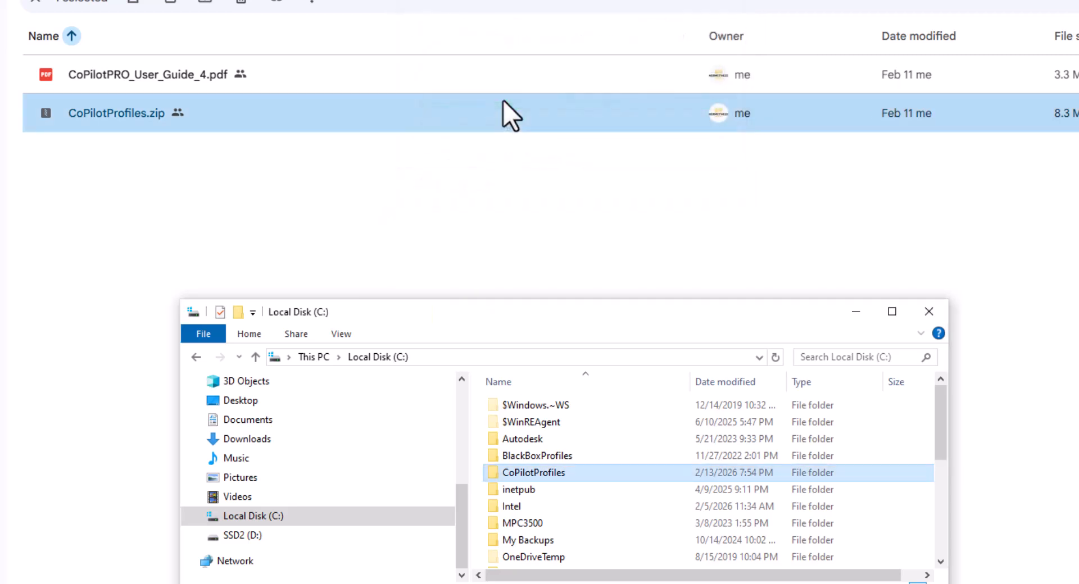
Open the CoPilotProfiles folder on C: and browse the roast profiles it contains.
double_click(523, 475)
drag(591, 312, 489, 31)
drag(592, 322, 592, 536)
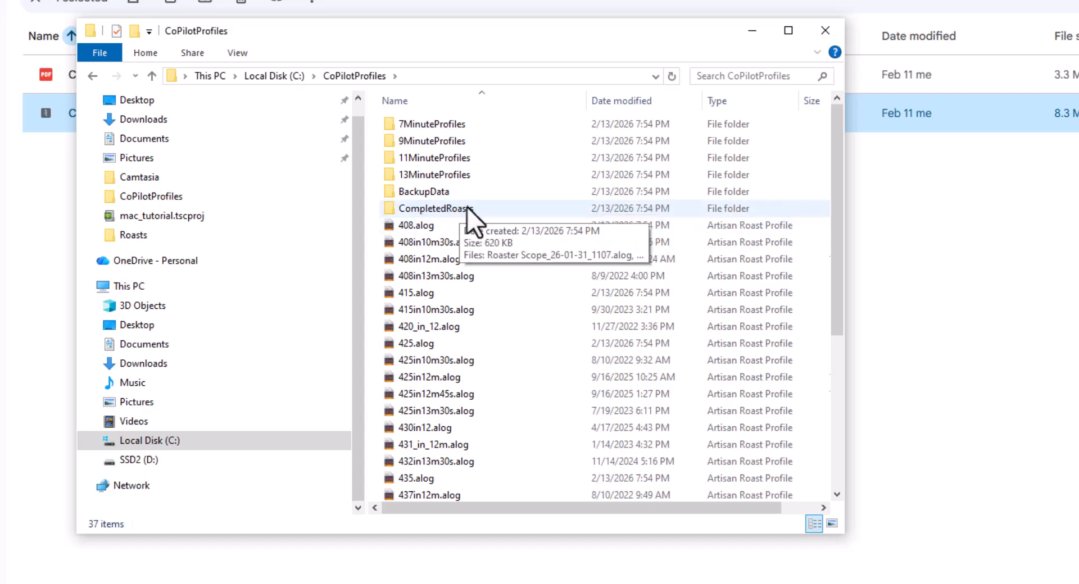
scroll(448, 204, down, 3)
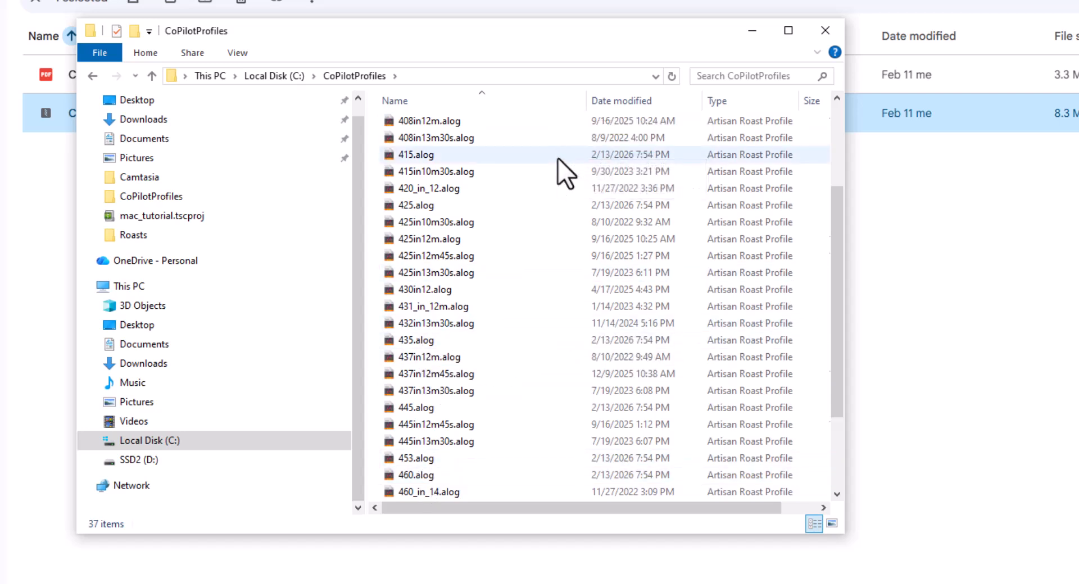
click(156, 125)
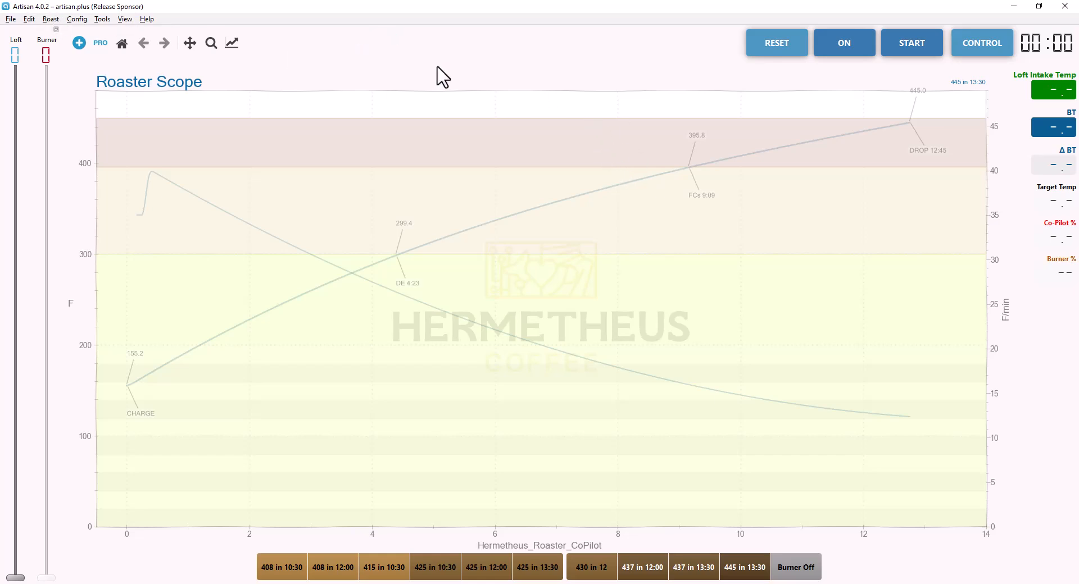
Load the settings file co-pilot-settings-universal-4.aset from the CoPilotProfiles folder.
click(147, 19)
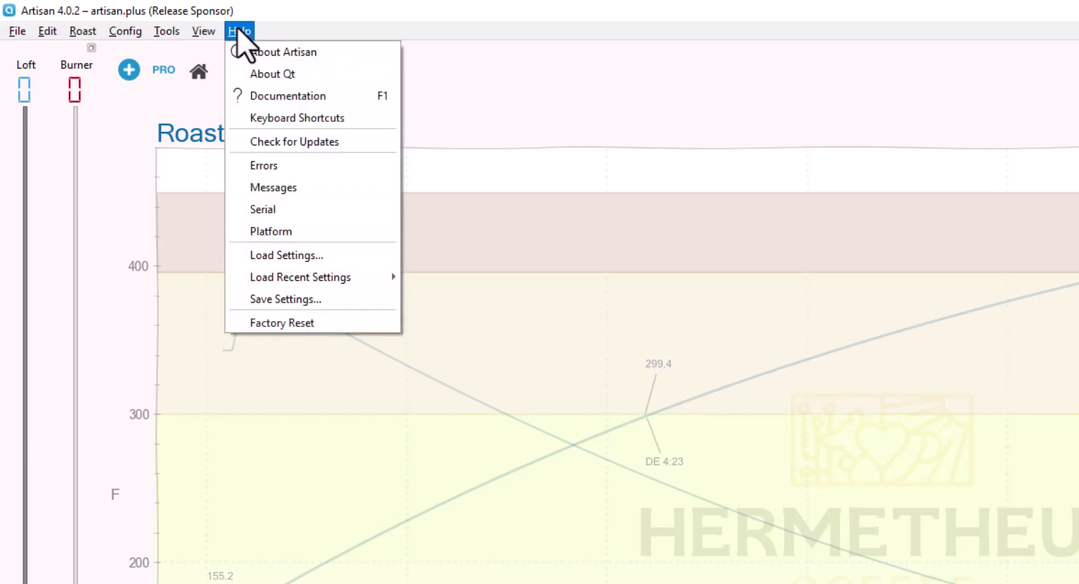
click(290, 256)
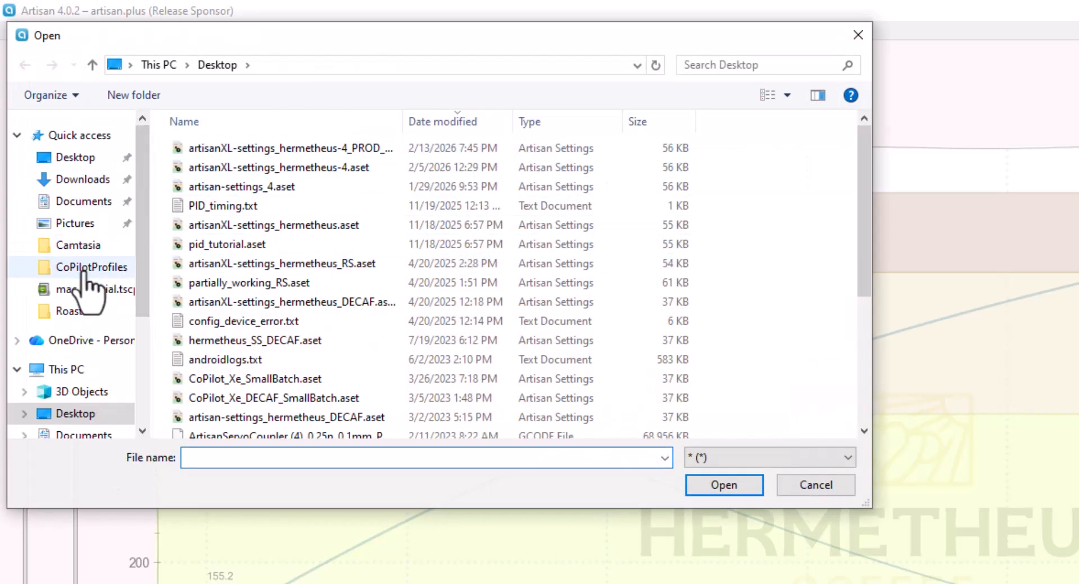
click(85, 269)
scroll(298, 253, down, 3)
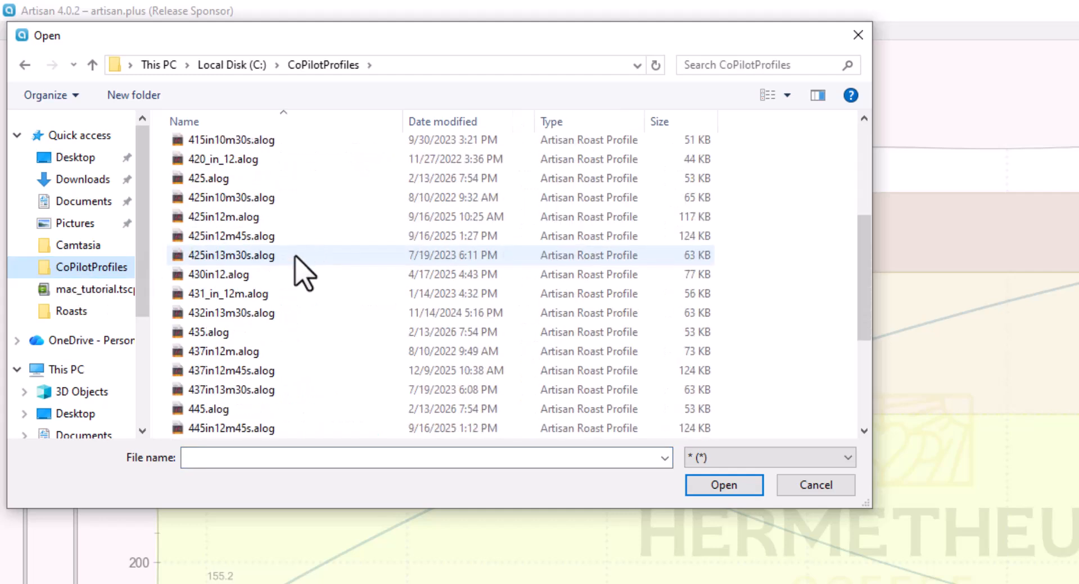
scroll(297, 259, down, 4)
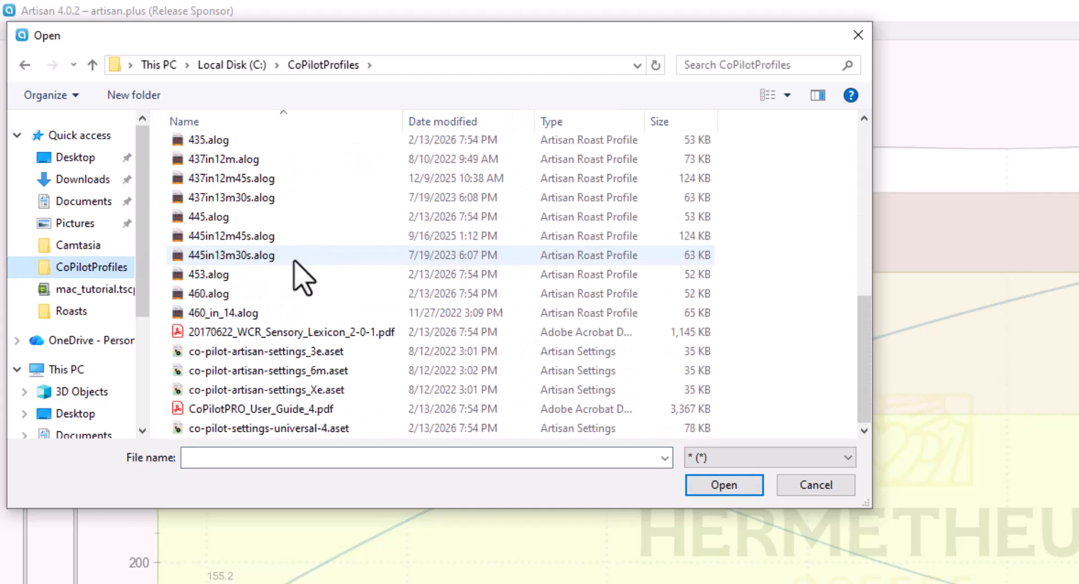
double_click(298, 429)
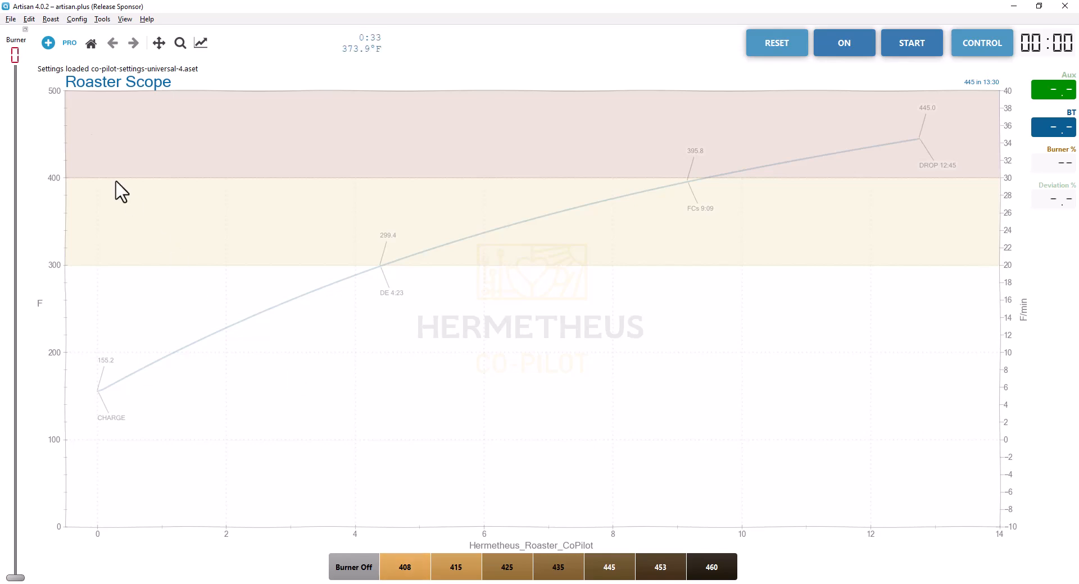
Open the Events button table and examine the 408 button's label and command.
click(69, 19)
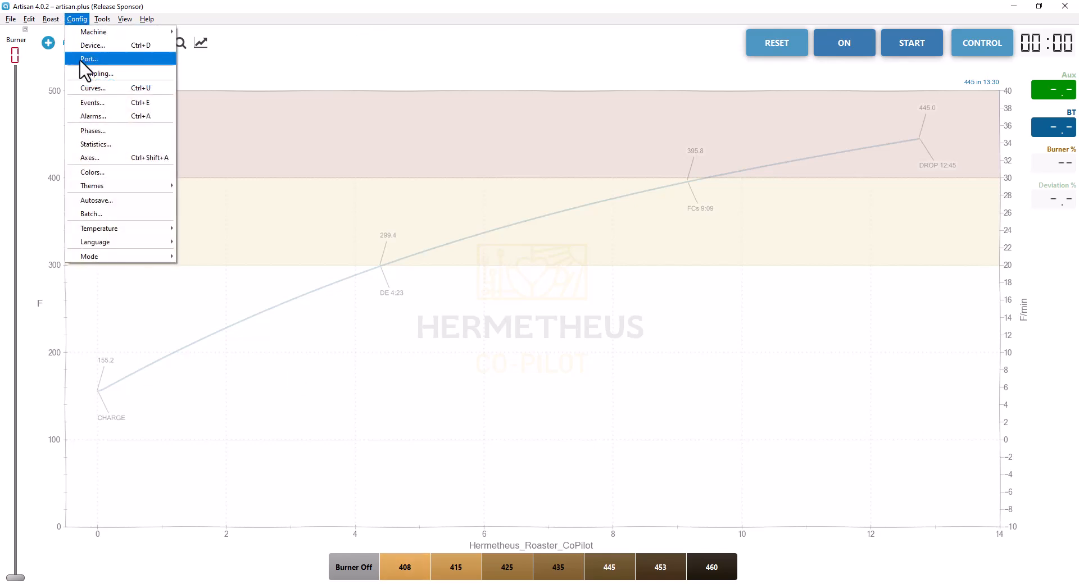
click(84, 101)
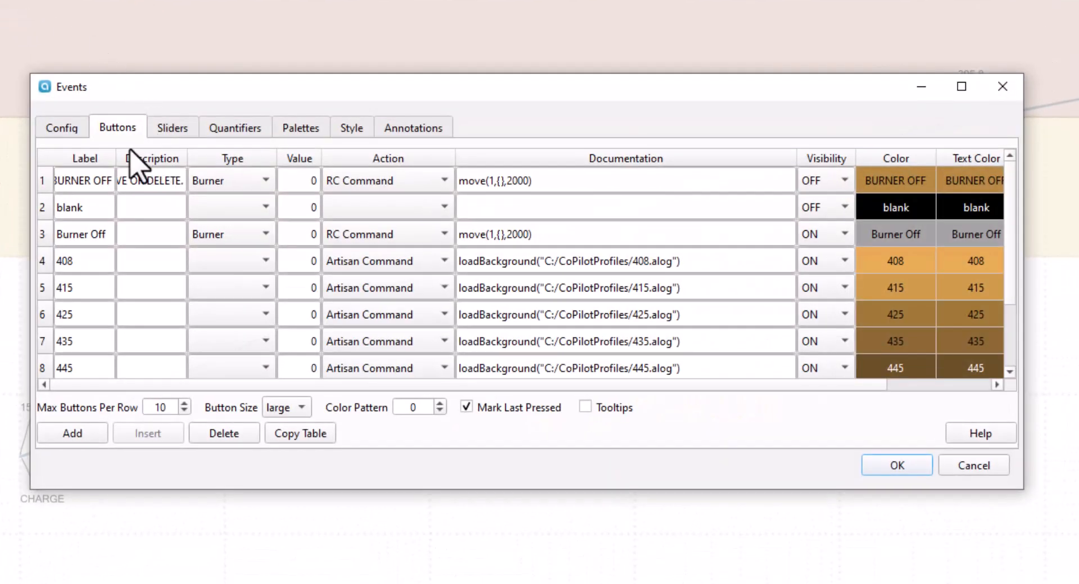
double_click(72, 262)
drag(72, 261, 101, 290)
double_click(87, 263)
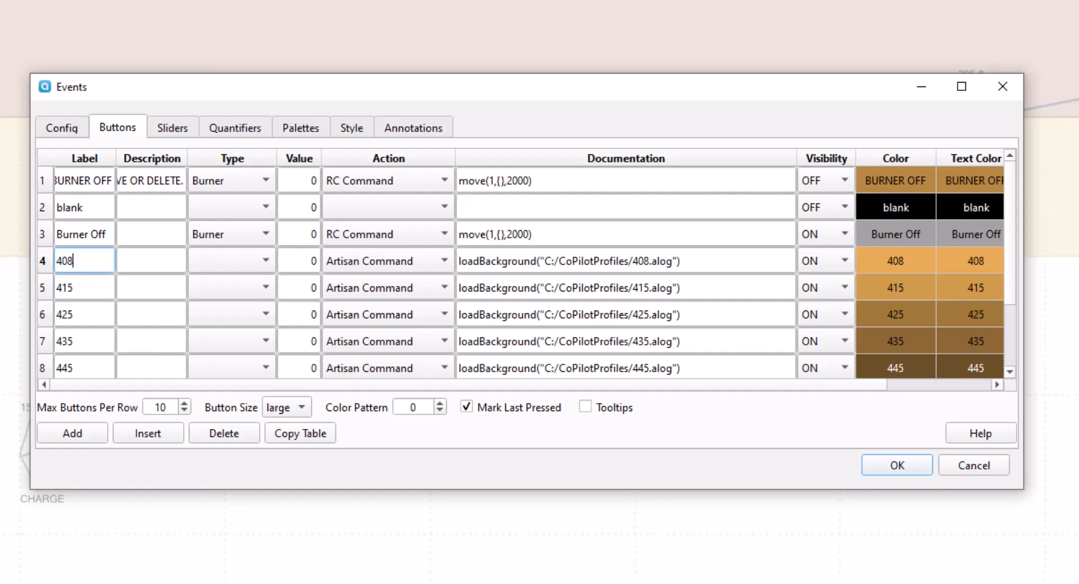
Switch to File Explorer and open the CoPilotProfiles folder to check the available profile names.
key(alt+Tab)
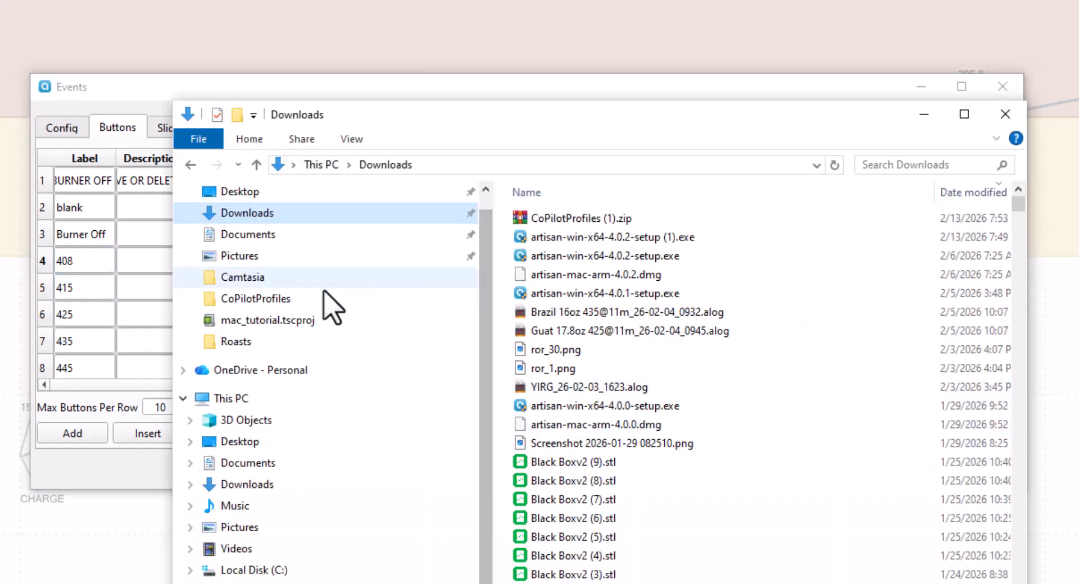
click(277, 301)
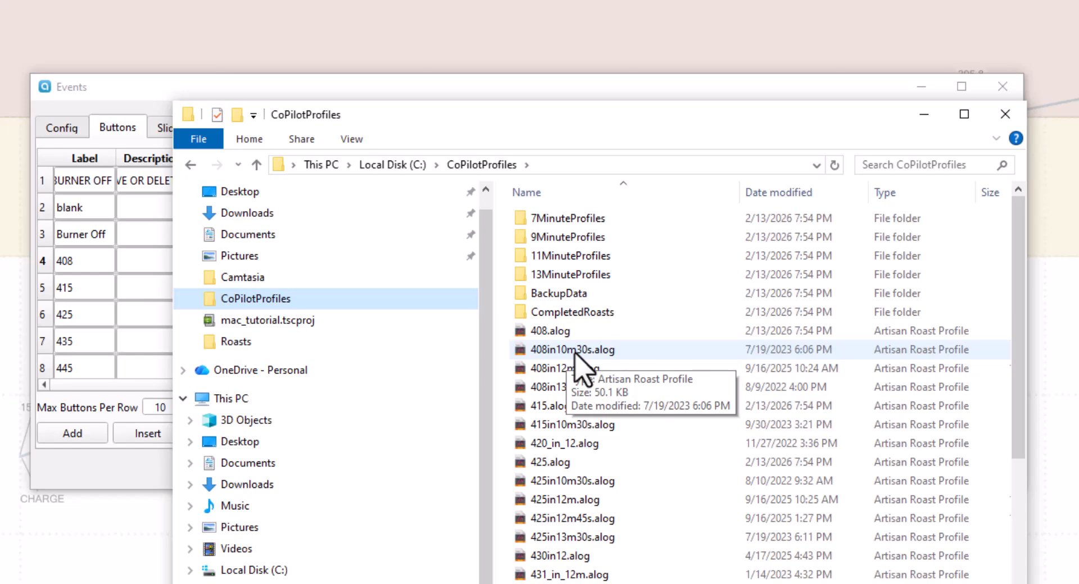
click(920, 114)
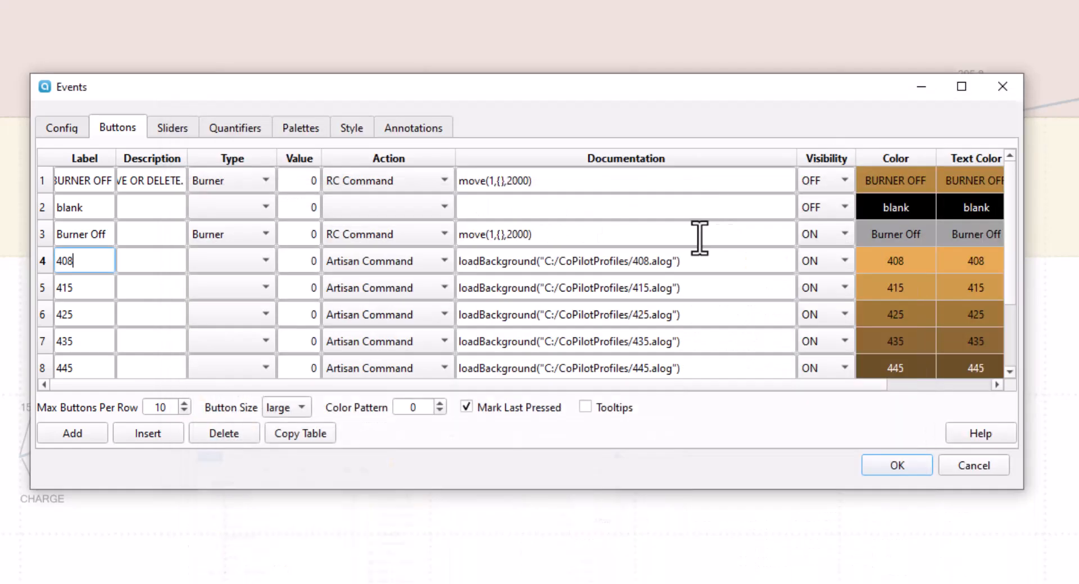
Copy the profile file name 408in10m30s from the CoPilotProfiles folder in File Explorer.
double_click(641, 262)
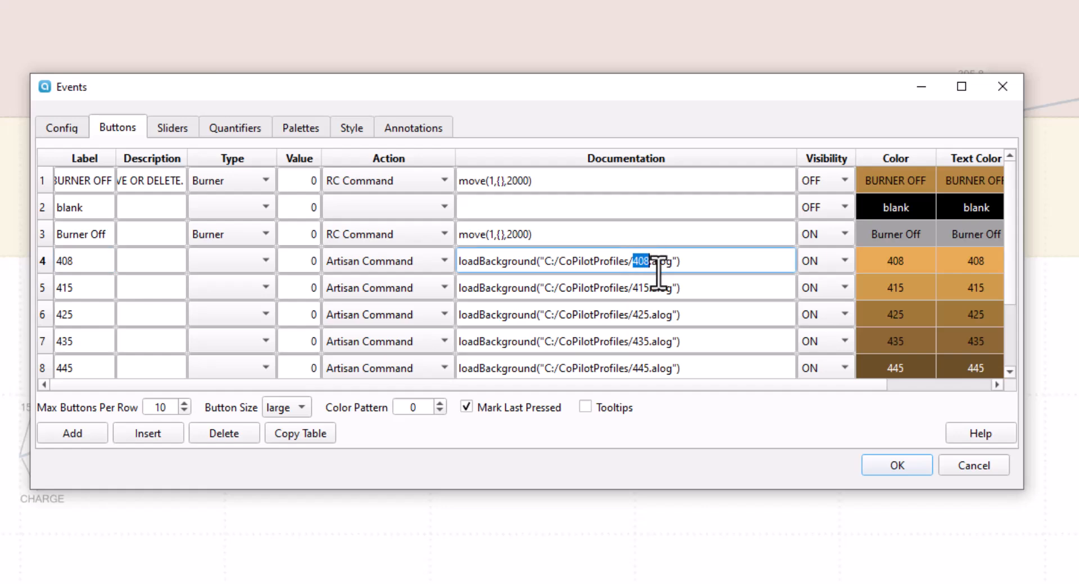
click(653, 262)
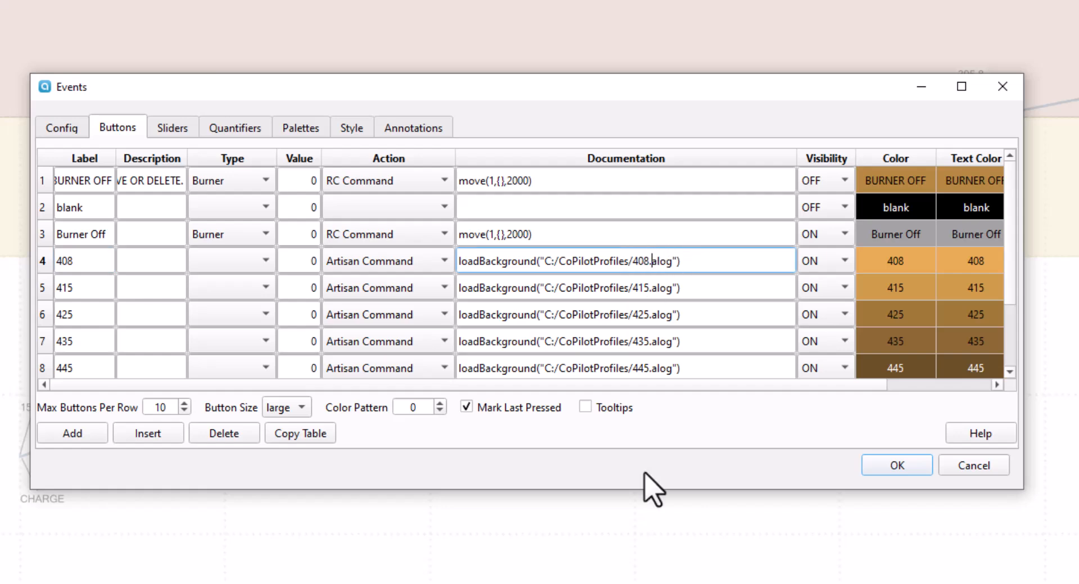
key(alt+Tab)
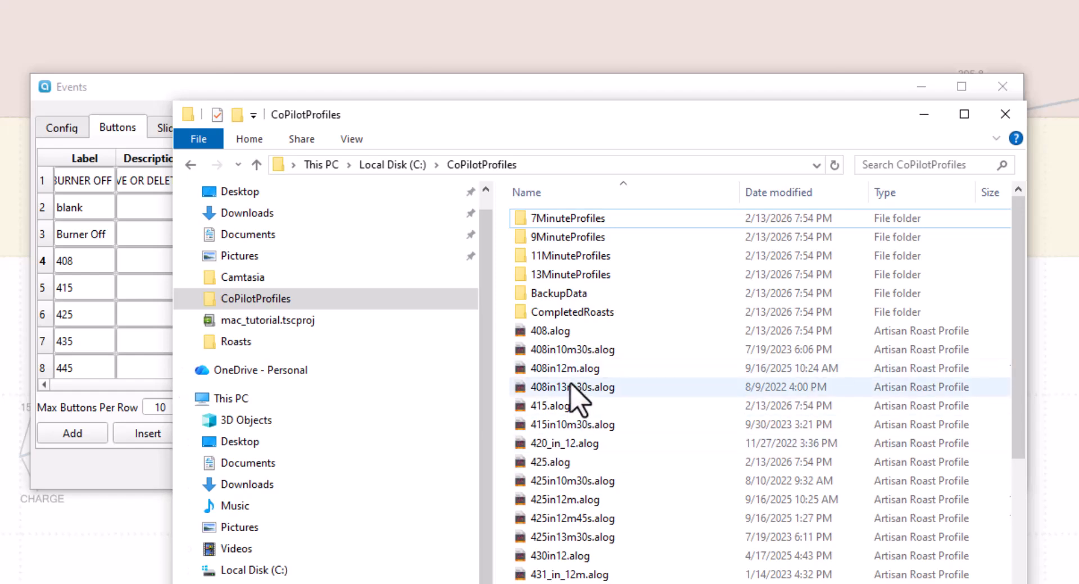
click(564, 358)
click(576, 350)
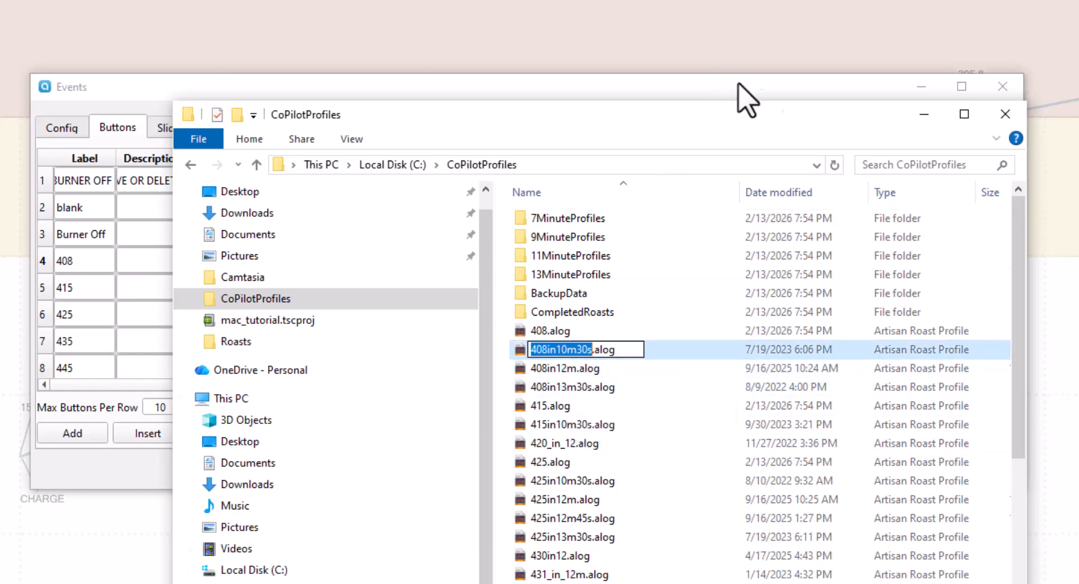
key(ctrl+c)
Replace 408 in the 408 button's loadBackground command with 408in10m30s so it loads 408in10m30s.alog.
click(924, 114)
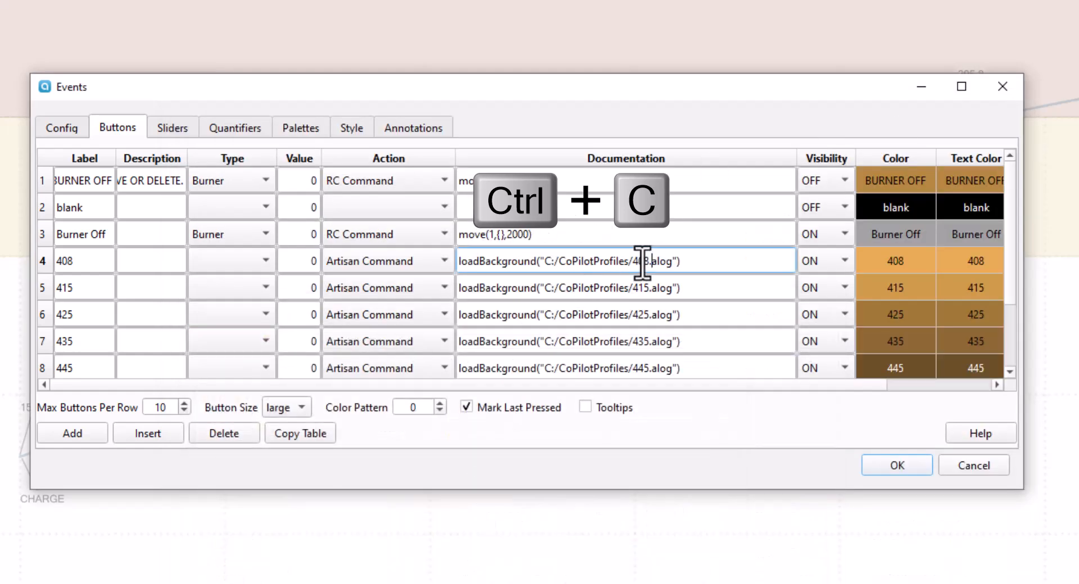
drag(631, 262, 650, 261)
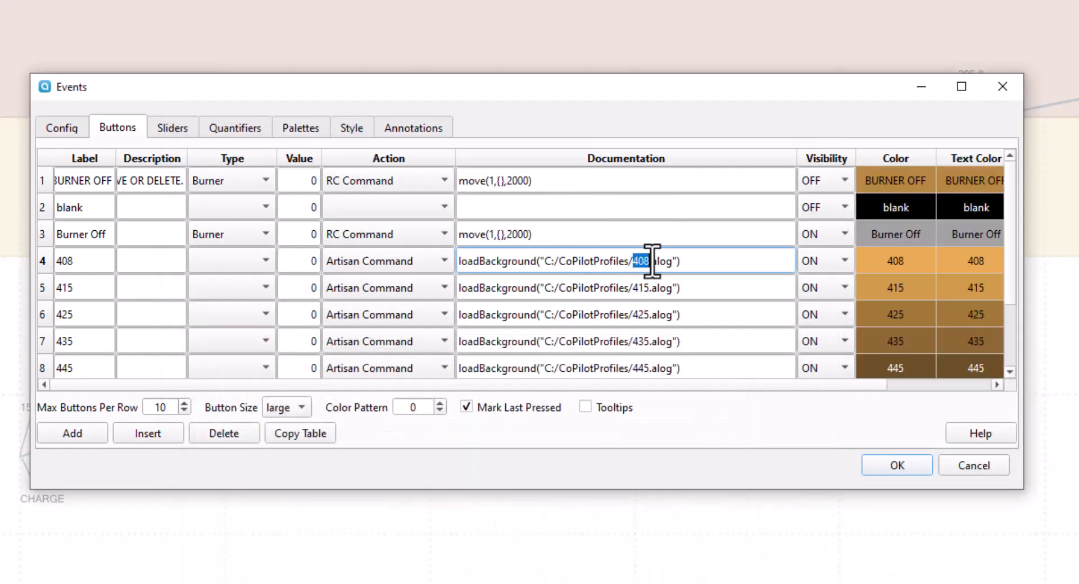
key(ctrl+v)
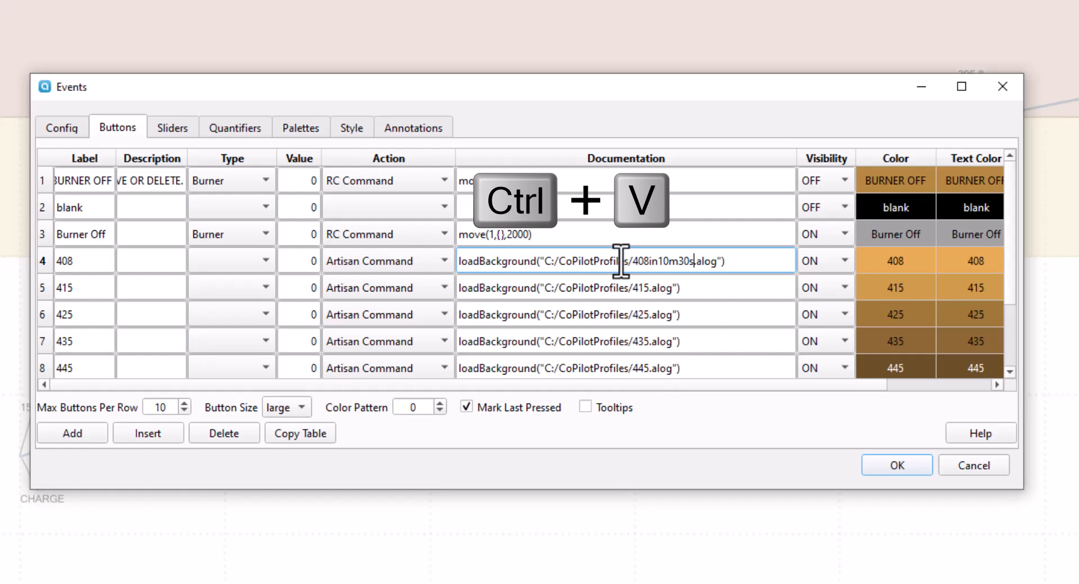
Relabel the button 408 in 10:30, save the event buttons, and press it to load its background profile.
click(86, 261)
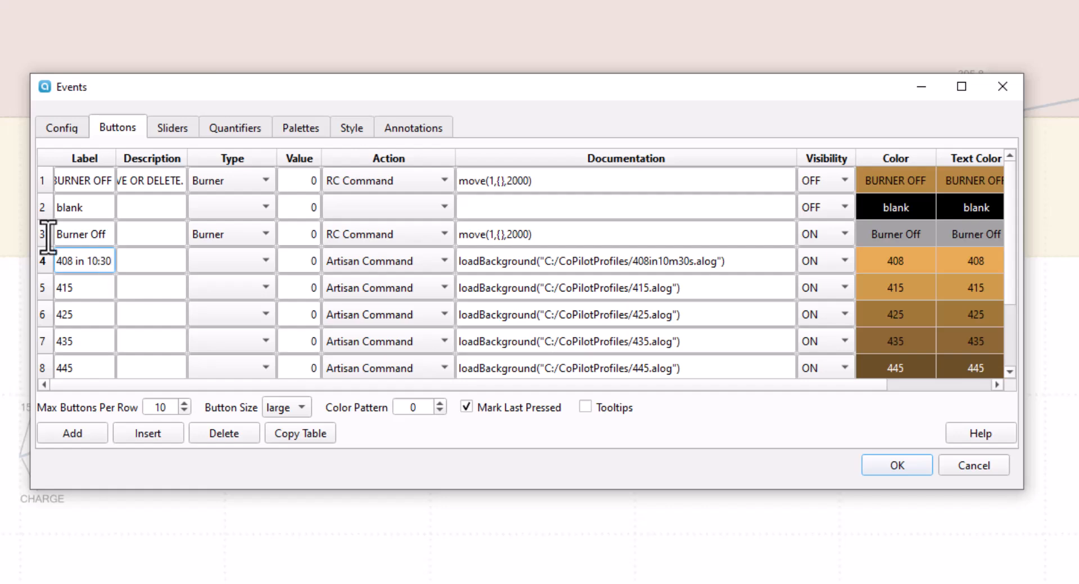
key(Return)
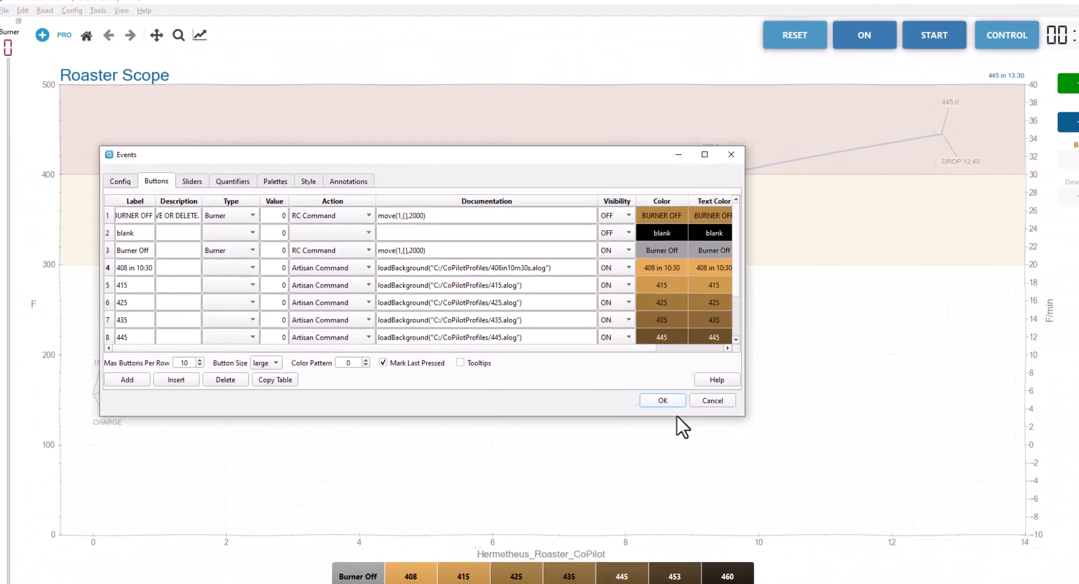
click(673, 402)
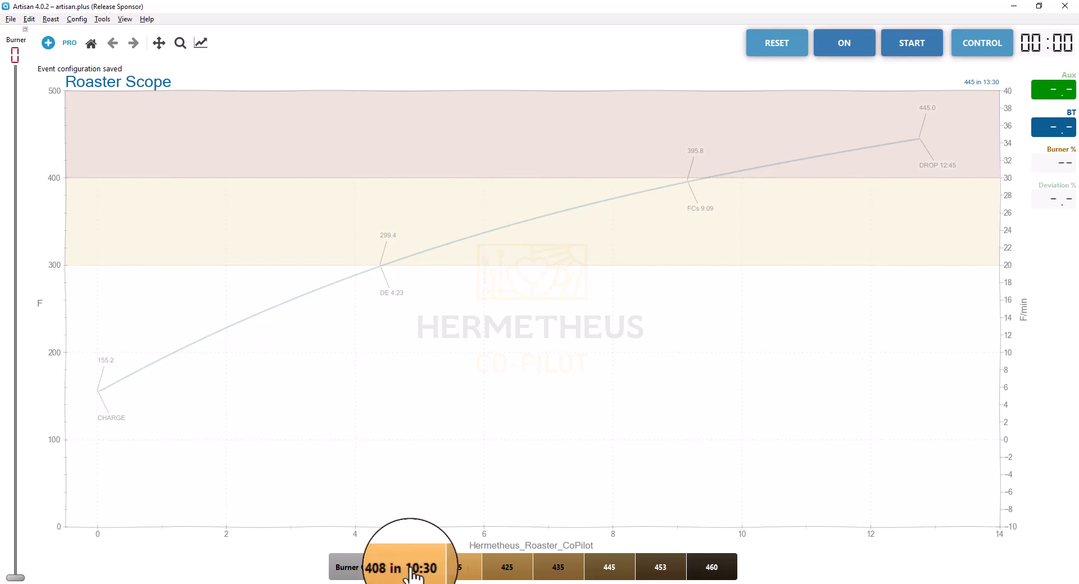
click(405, 568)
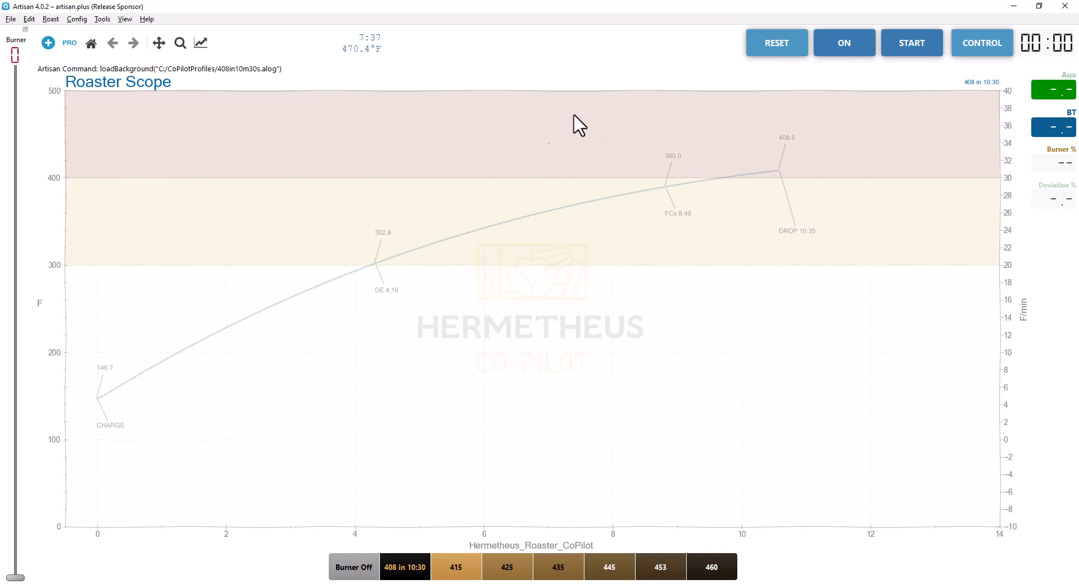
Open the Autosave settings and examine the file name prefix and save path.
click(78, 19)
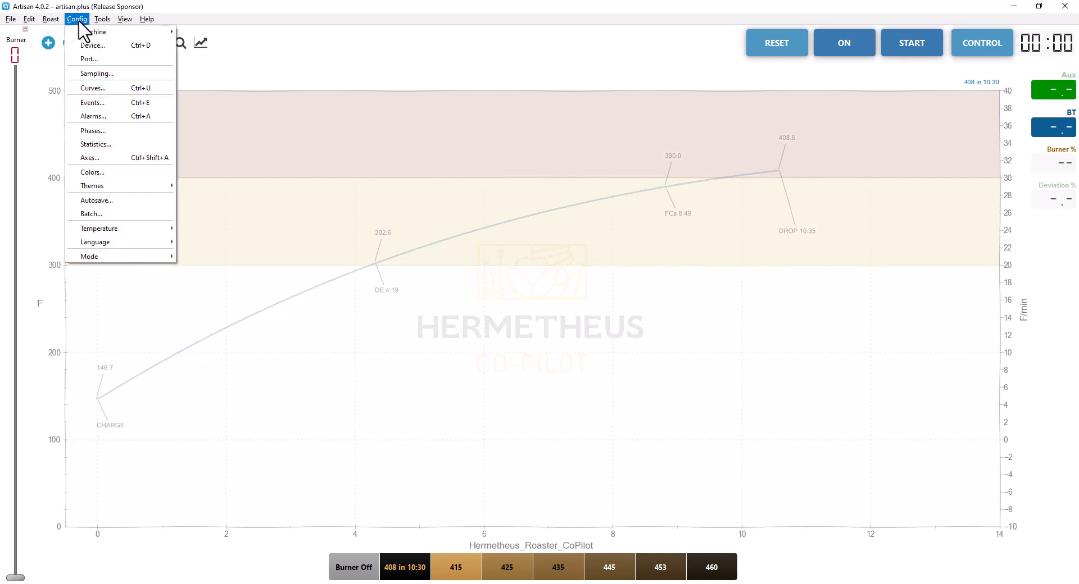
click(107, 202)
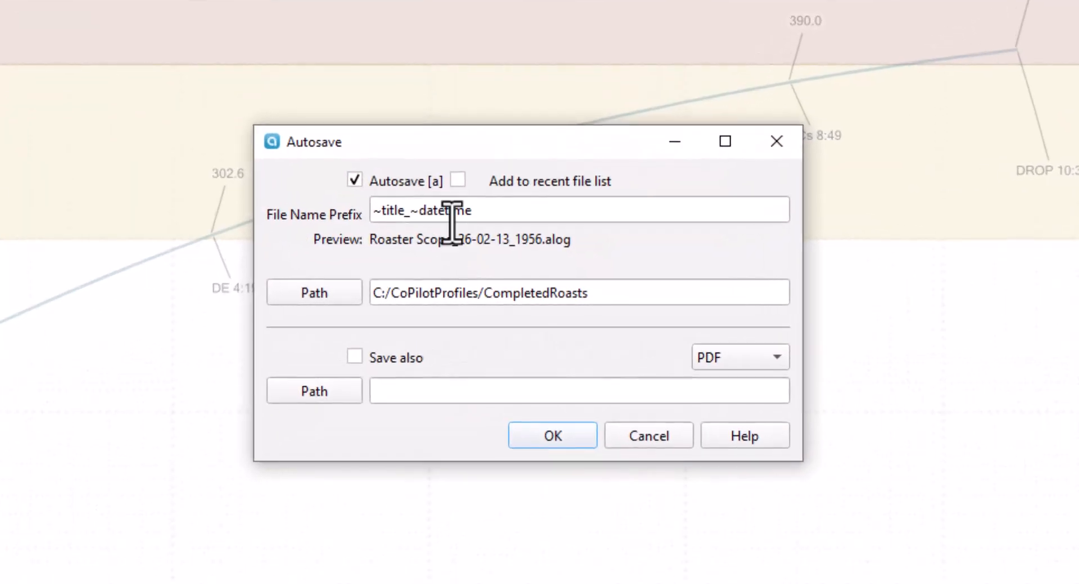
click(353, 179)
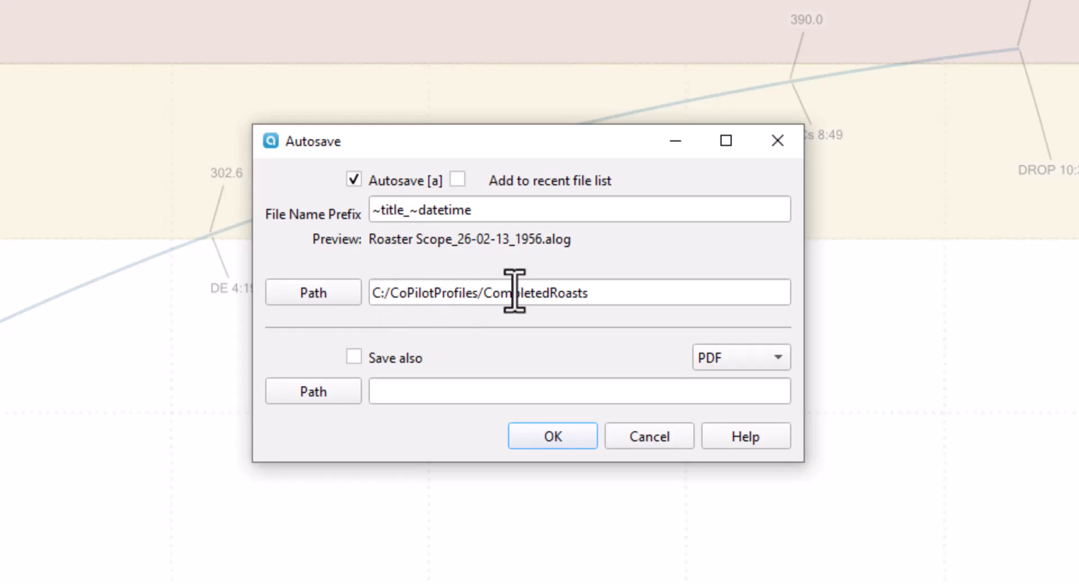
Try changing the autosave path through the folder browser, clear the path field, and cancel the Autosave dialog.
double_click(491, 298)
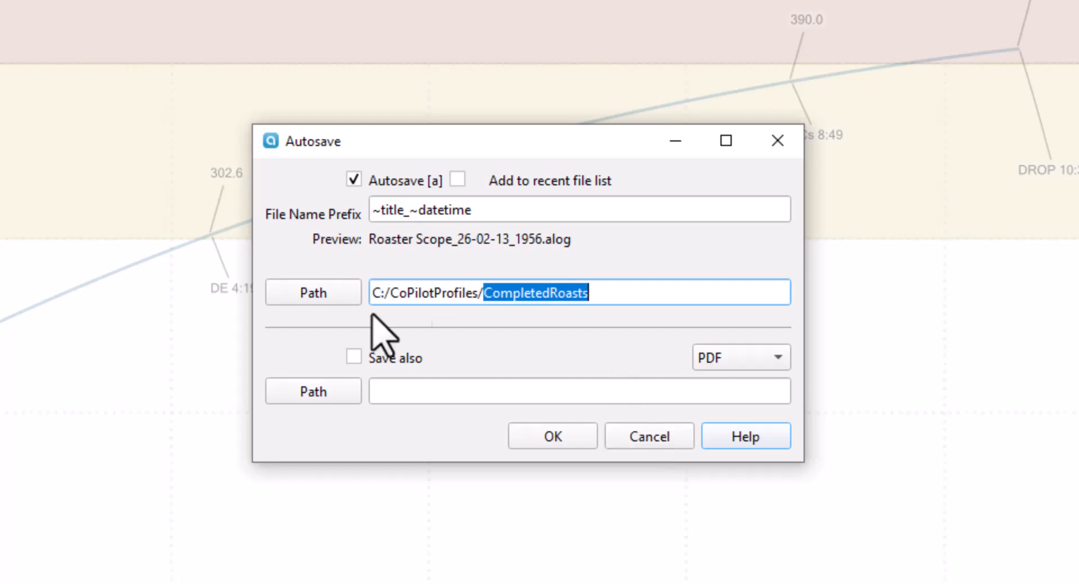
click(315, 294)
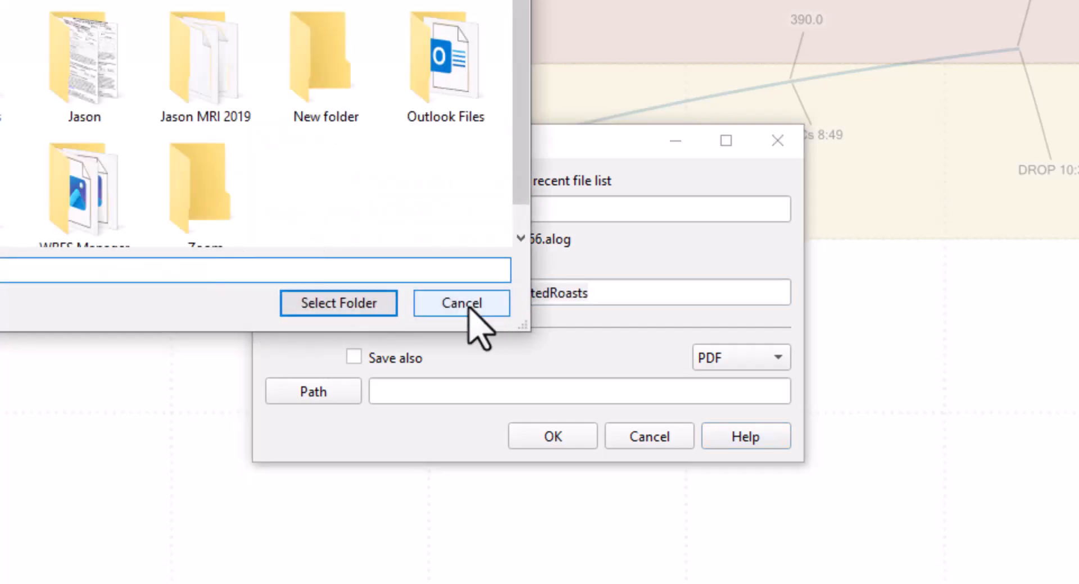
click(469, 307)
key(Delete)
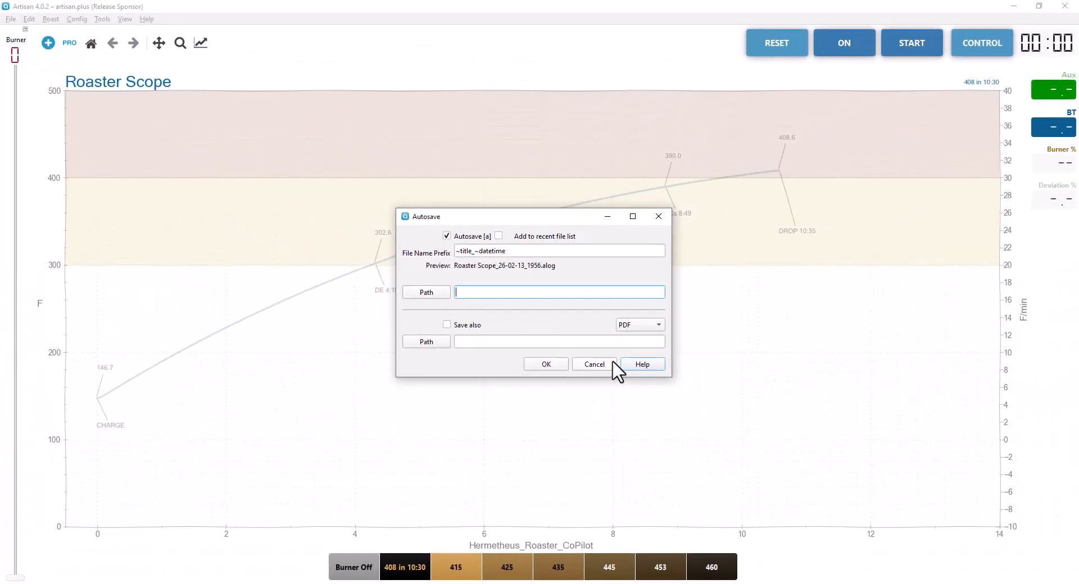
click(607, 378)
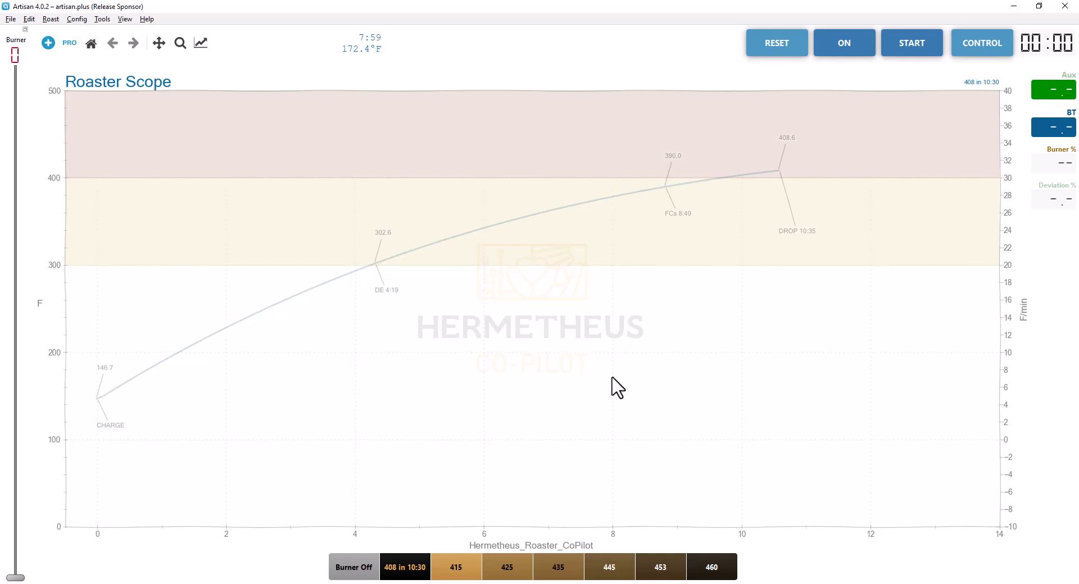